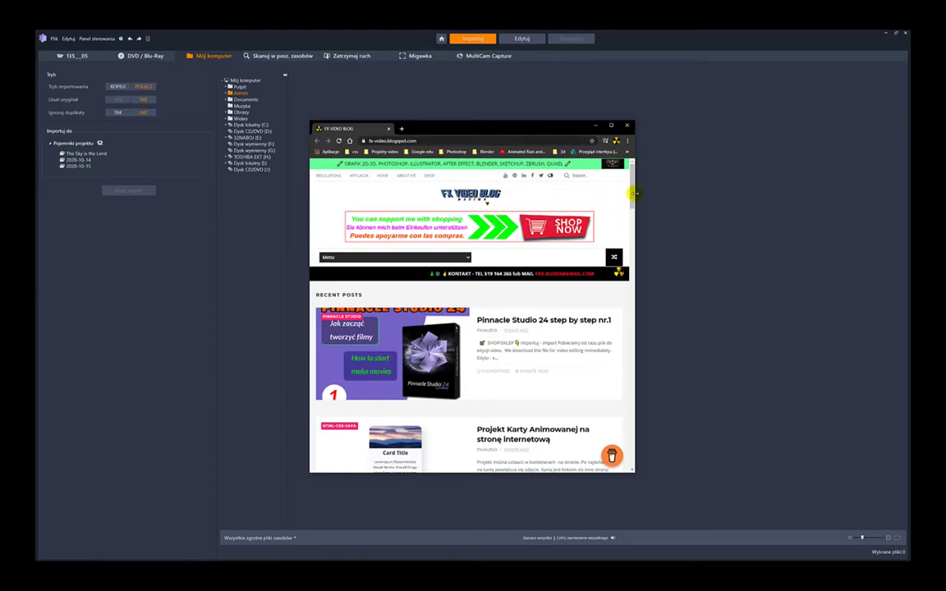
Open the blog's "Pinnacle Studio 24 step by step nr.1" post, read its import, edit and export notes, and close the browser.
drag(632, 195, 652, 450)
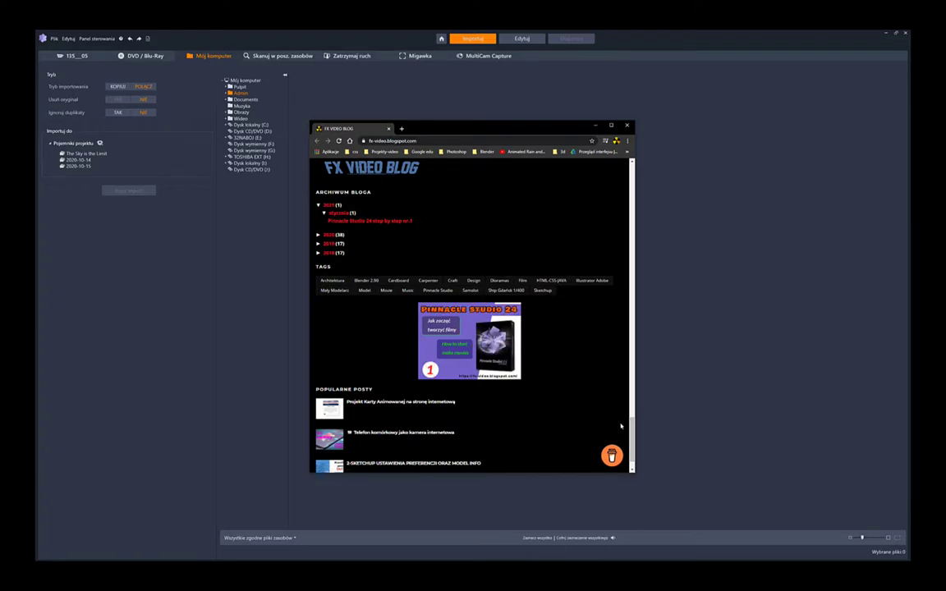
click(469, 326)
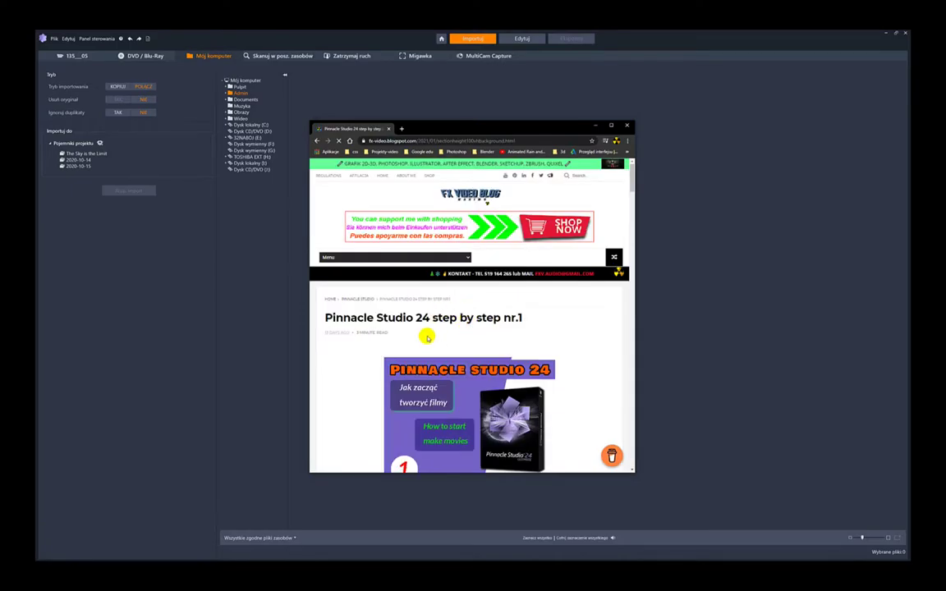
scroll(432, 342, down, 3)
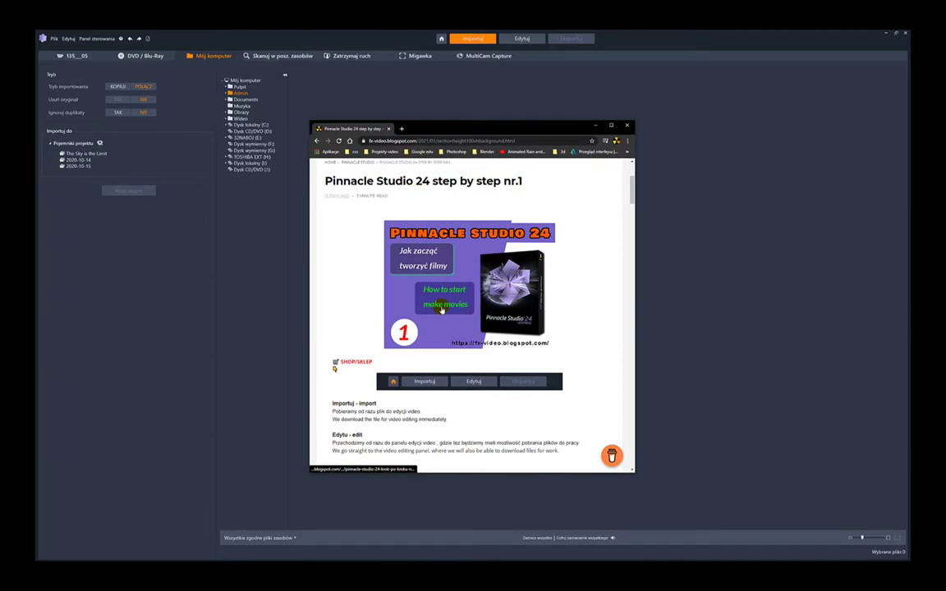
scroll(428, 328, down, 2)
scroll(380, 345, down, 2)
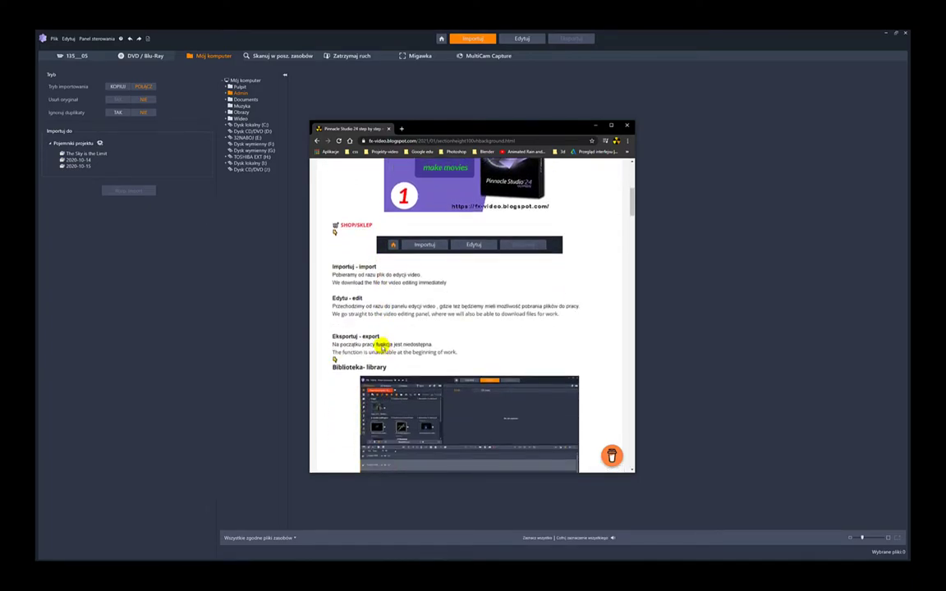
scroll(394, 300, up, 1)
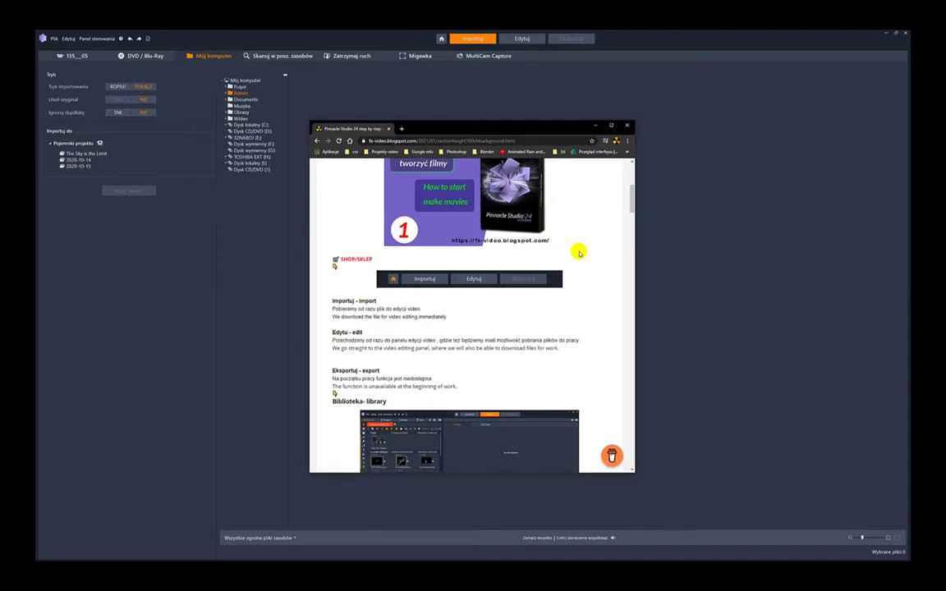
click(628, 126)
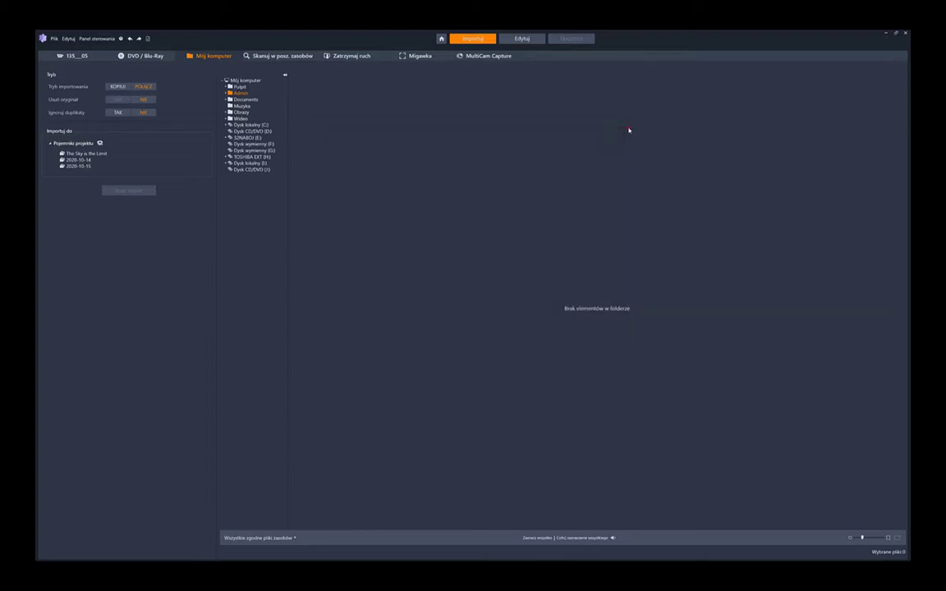
Switch to the editing workspace and display the library's project bin, followed by its movie projects.
click(520, 38)
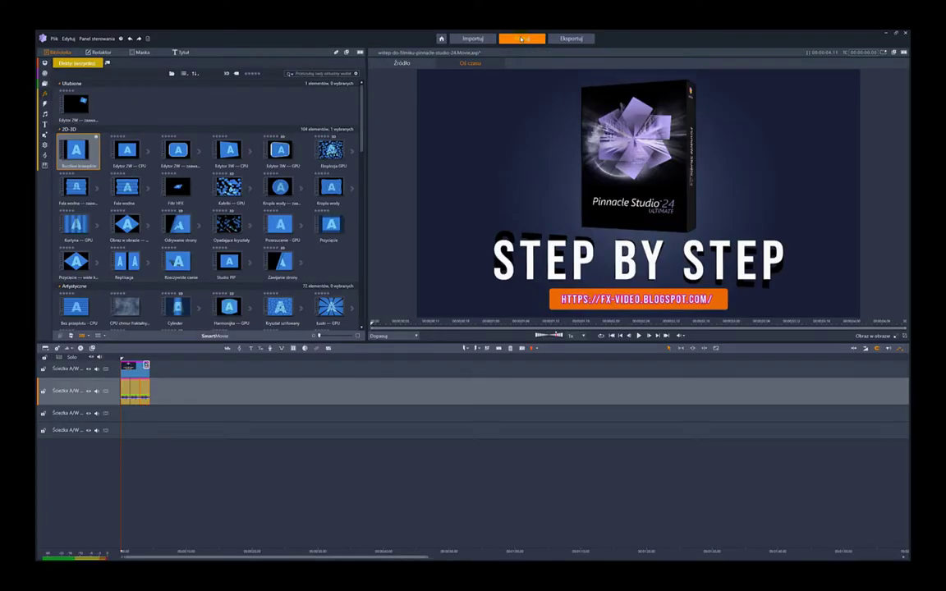
click(45, 62)
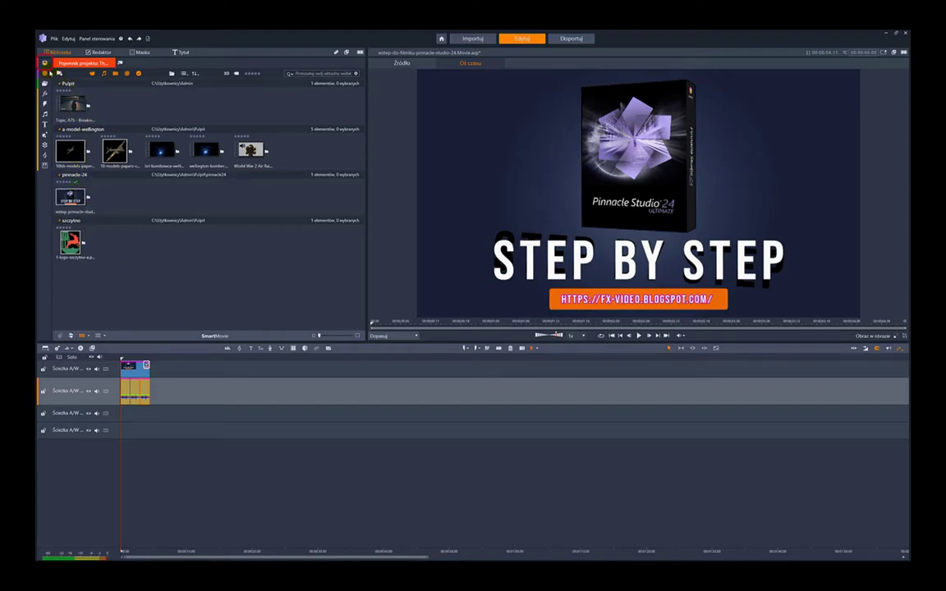
click(121, 62)
click(89, 87)
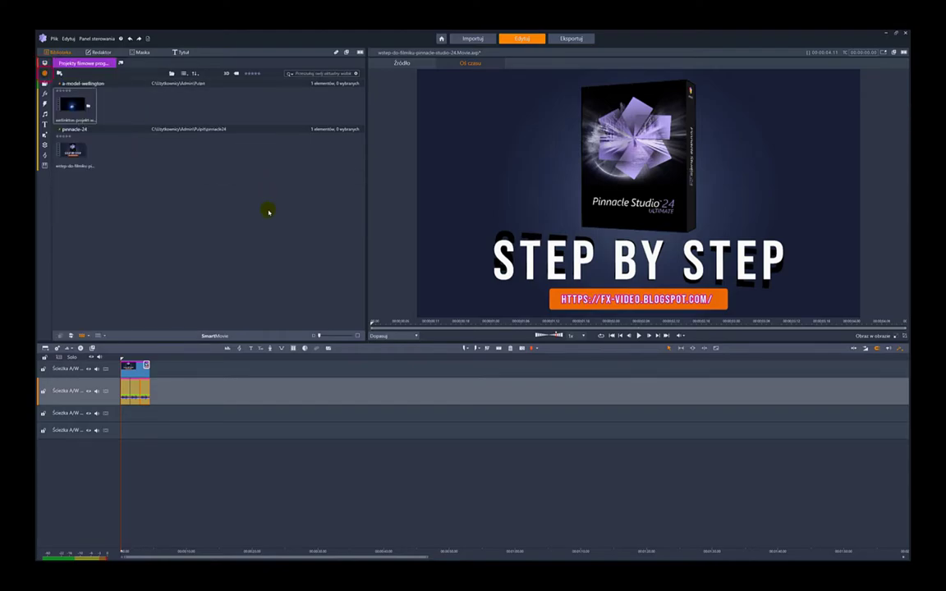
Preview the Wellington intro movie project from the a-model-wellington folder and pause its playback.
click(74, 108)
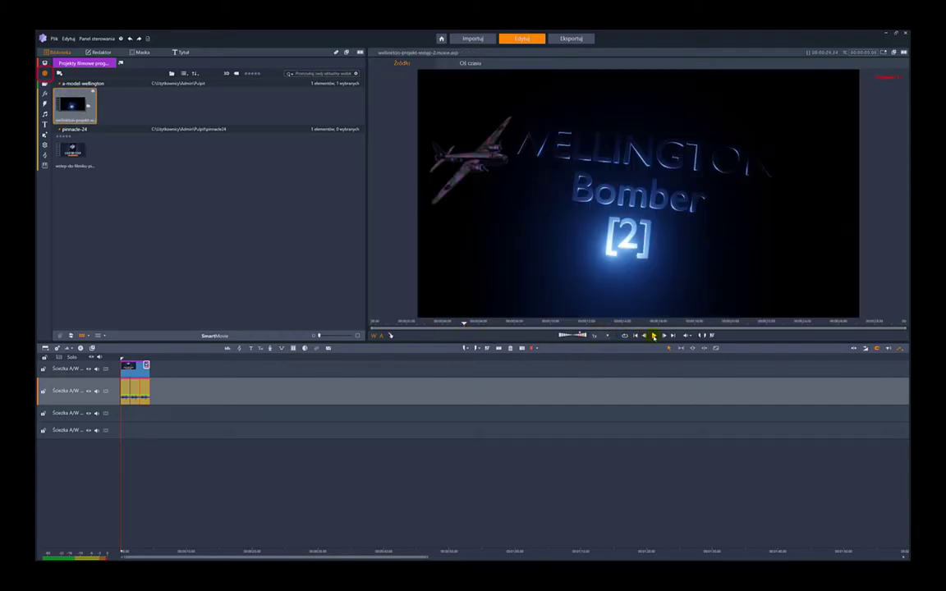
click(654, 335)
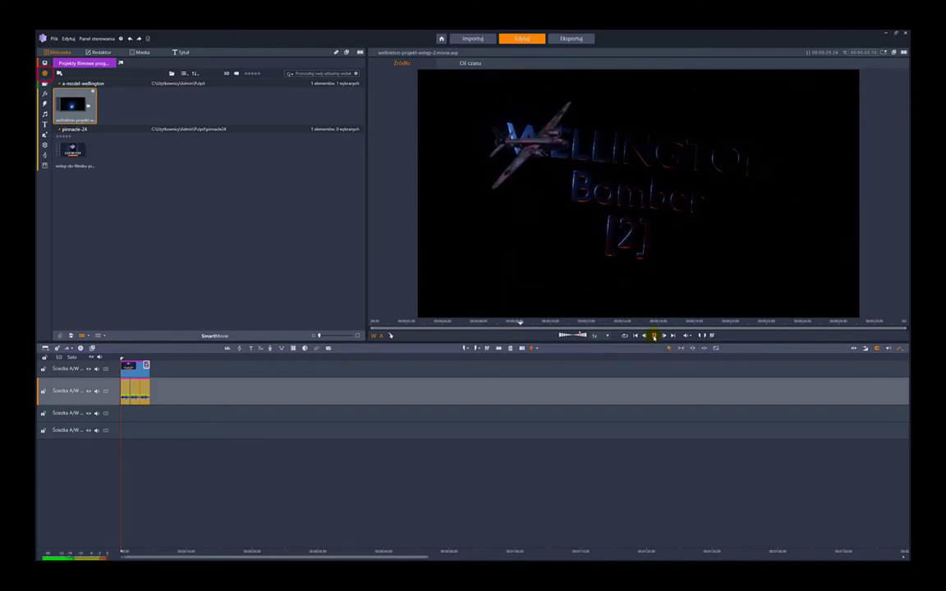
click(654, 335)
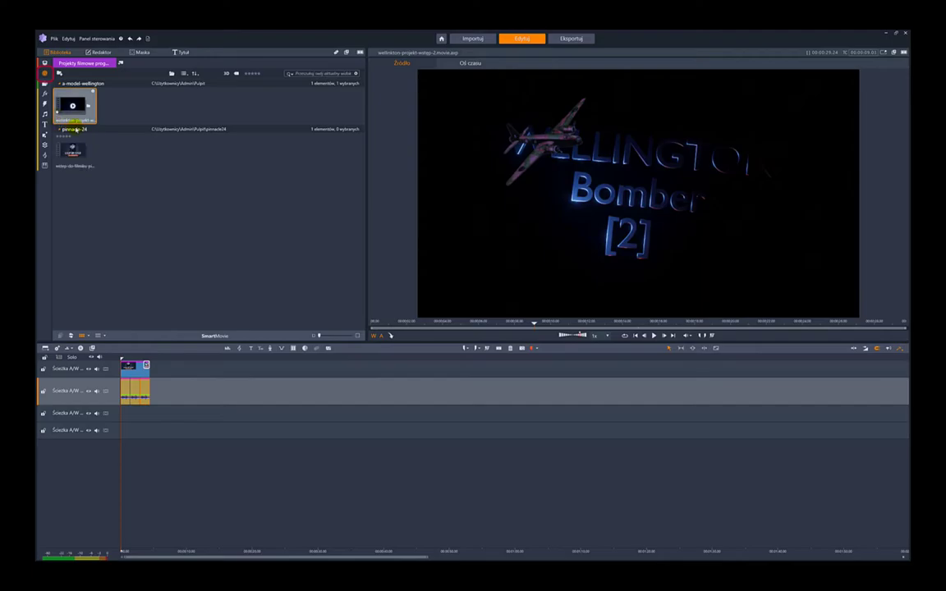
Show the latest-import collection, then examine the whole effects library from the 2D-3D group to the Stereoskopowe group.
click(46, 84)
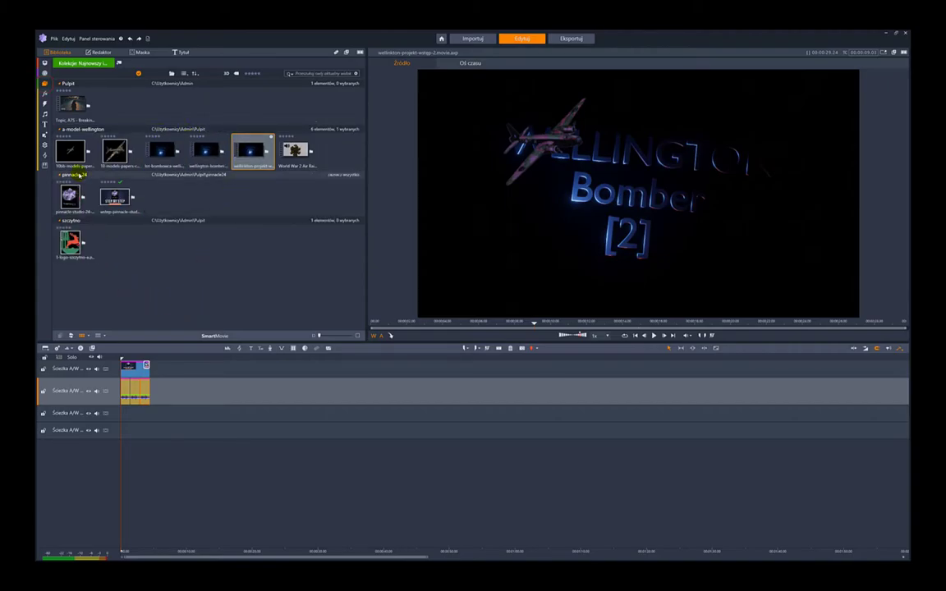
click(45, 94)
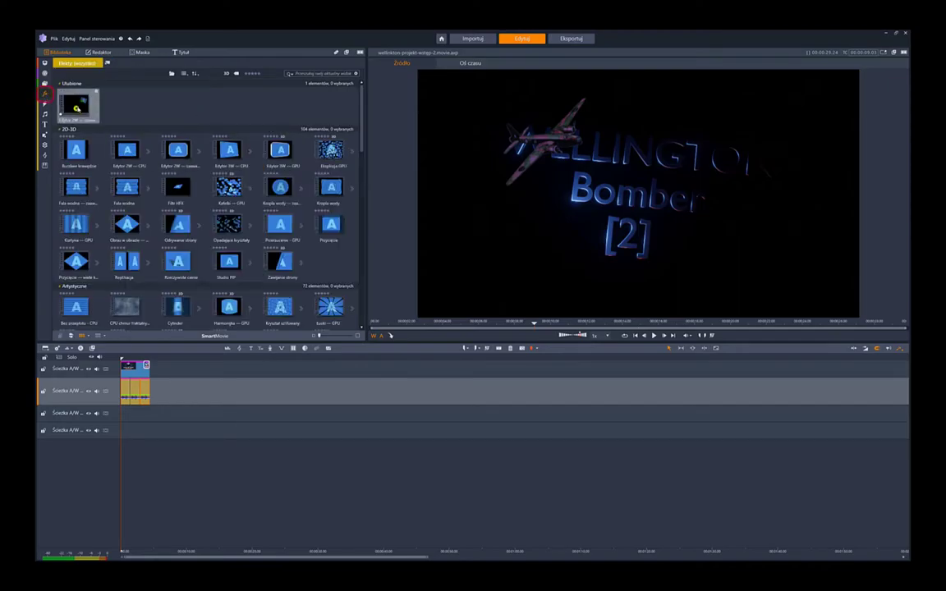
mouse_move(44, 95)
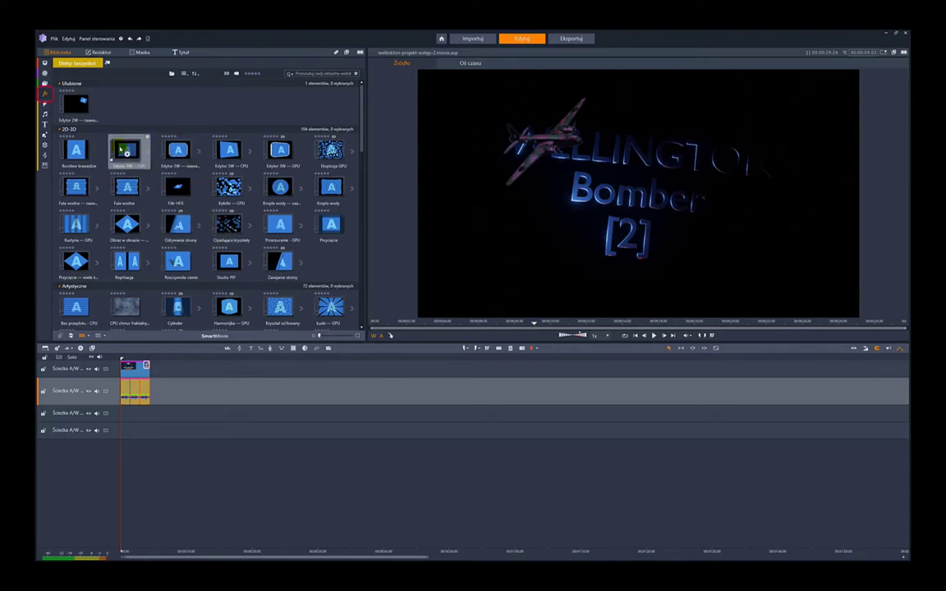
drag(361, 146, 352, 220)
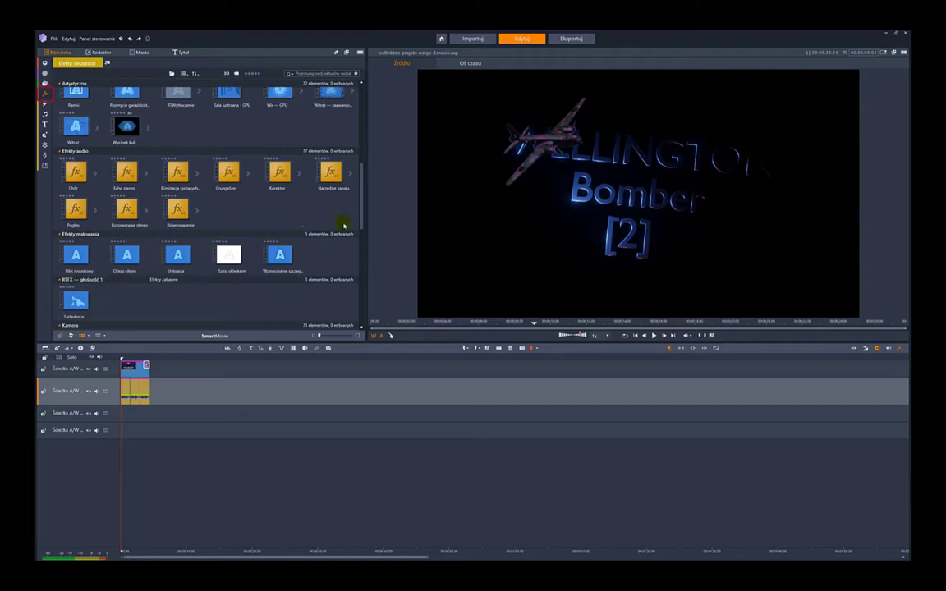
drag(362, 223, 365, 276)
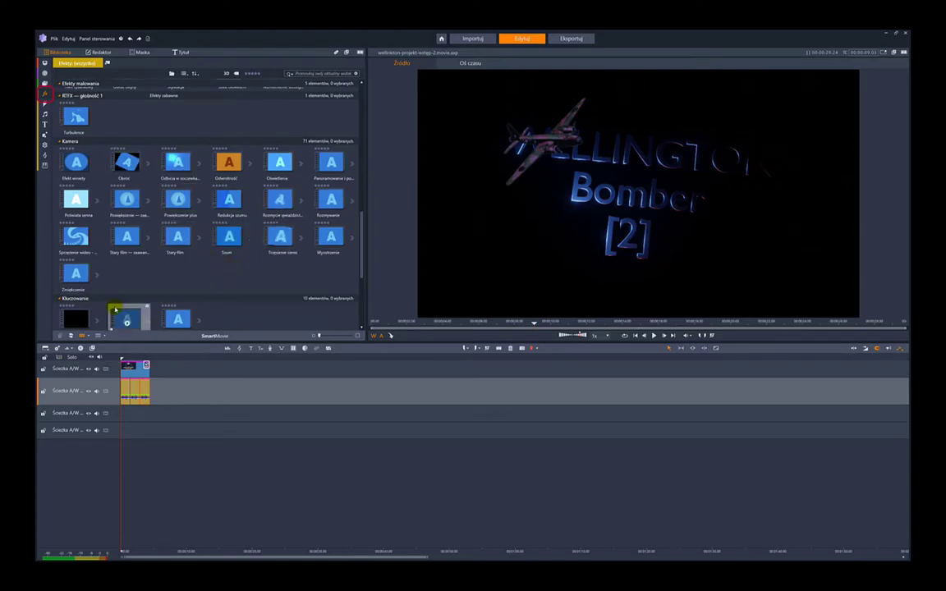
drag(359, 269, 364, 309)
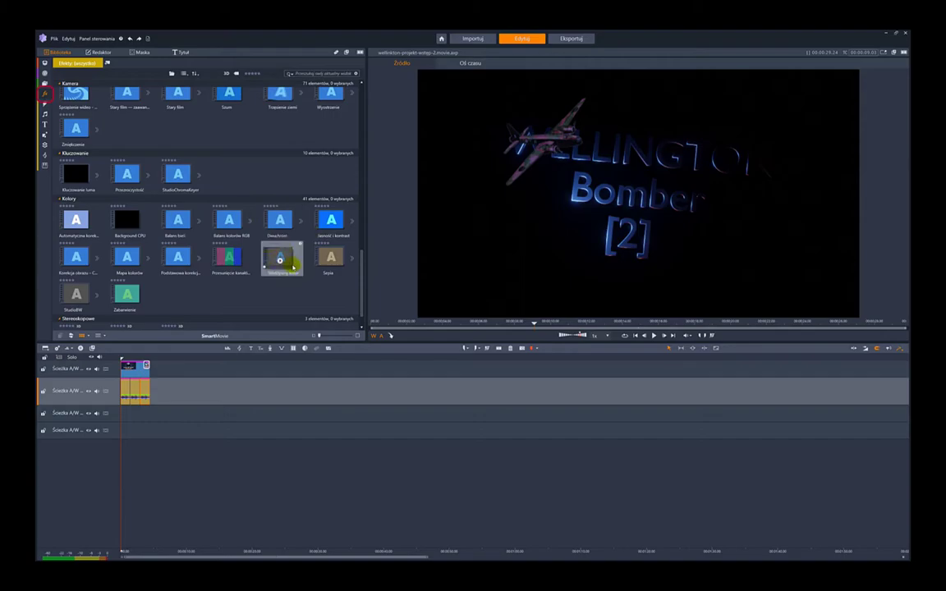
scroll(197, 294, down, 1)
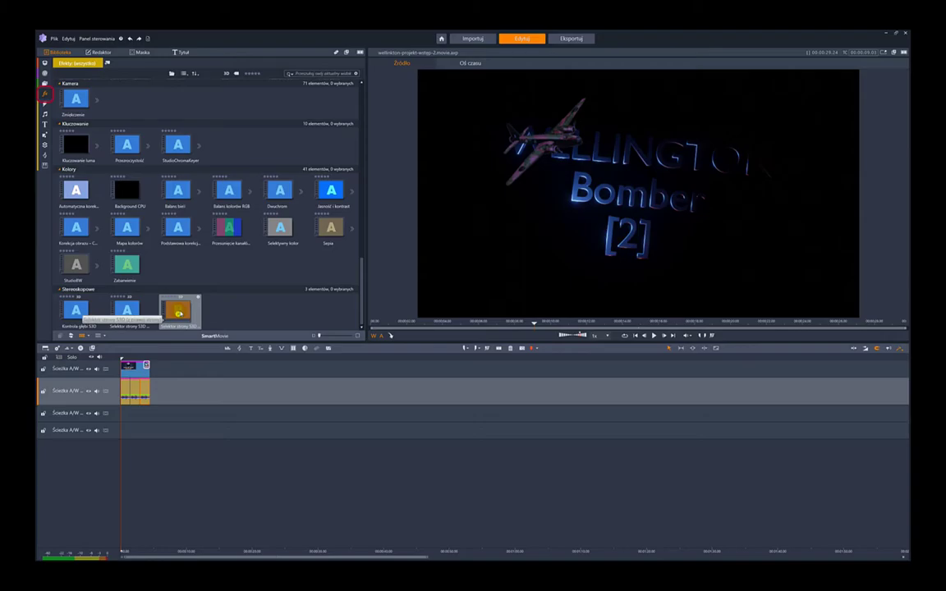
Show all transitions in the library and examine the HFX Volume 1 groups down to News and Organic Shapes.
click(46, 105)
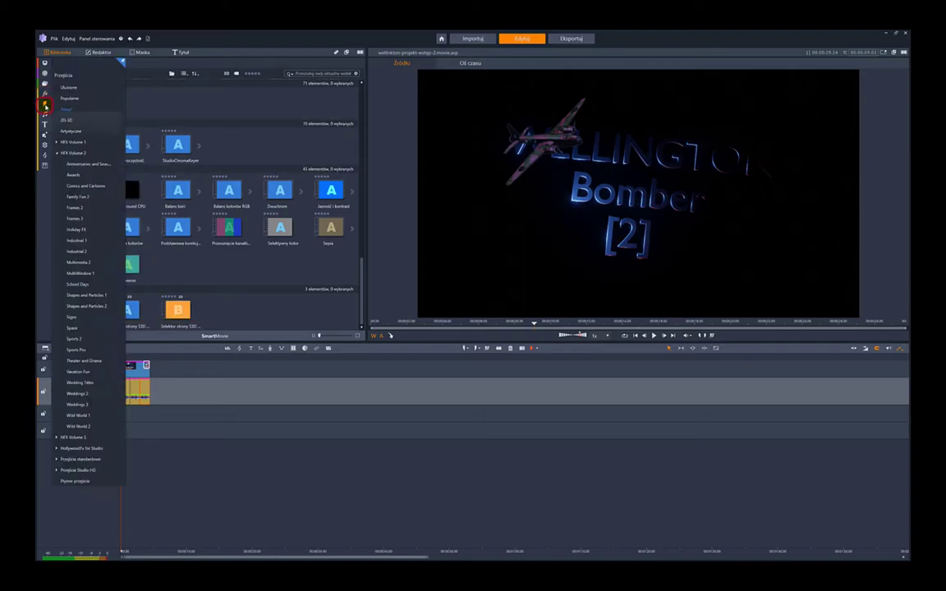
click(46, 105)
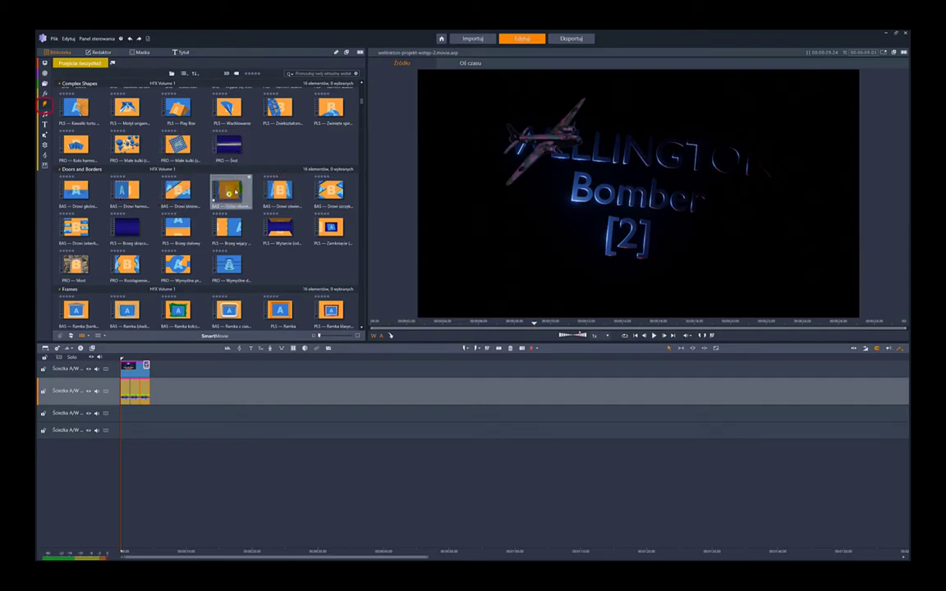
scroll(222, 188, down, 5)
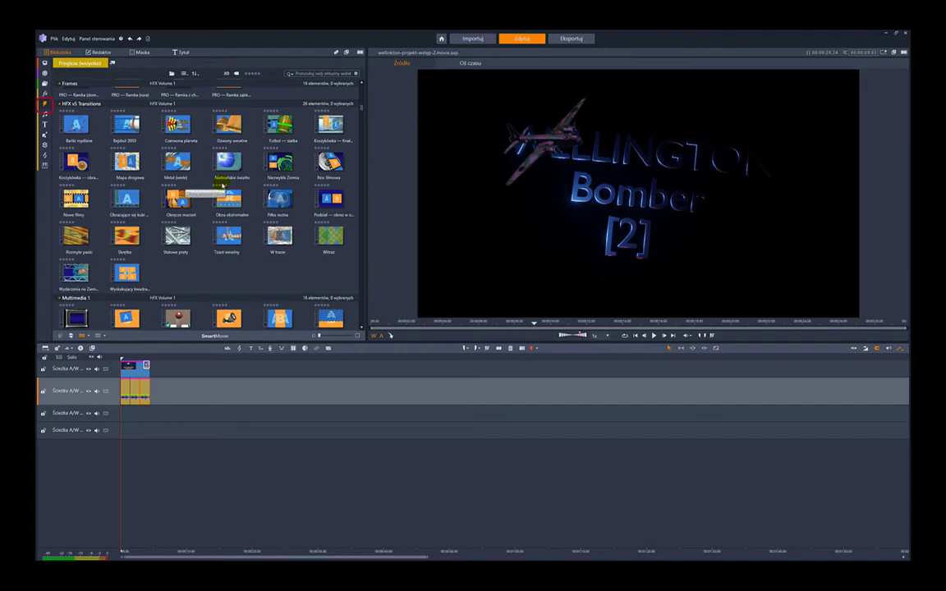
scroll(222, 185, down, 4)
scroll(222, 185, down, 5)
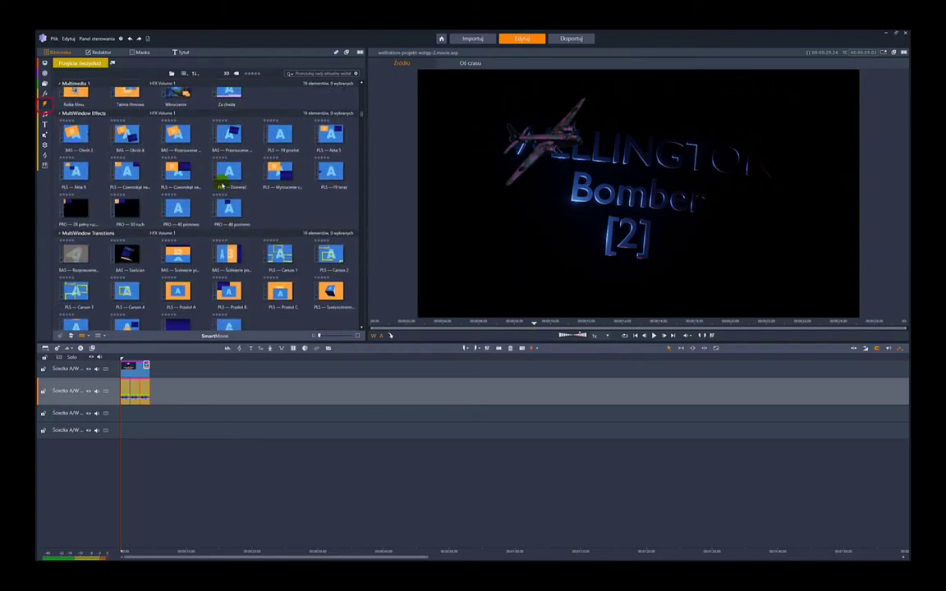
scroll(220, 187, down, 5)
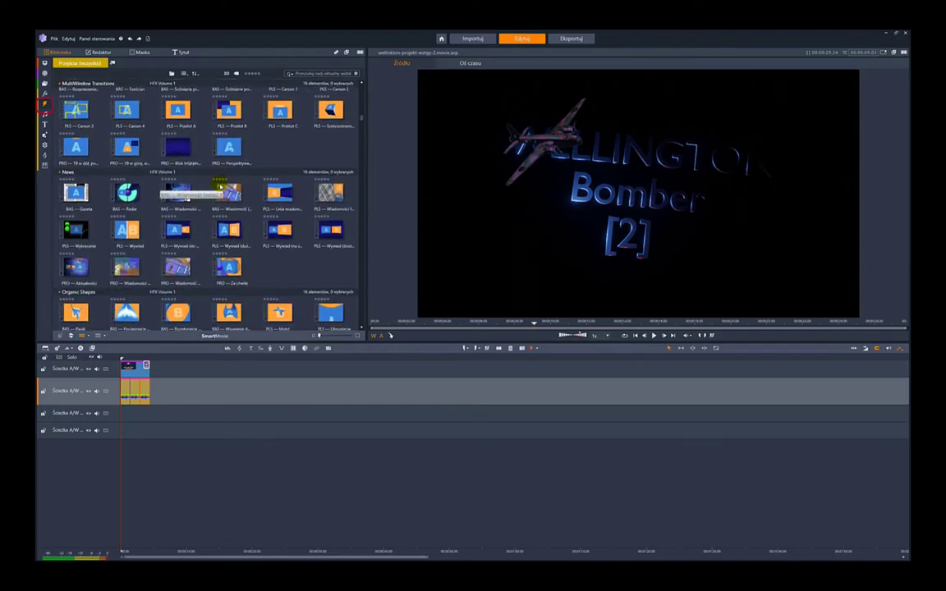
Show the library's sound effects and preview the Ściereczka sound from the ufx comic group.
click(46, 116)
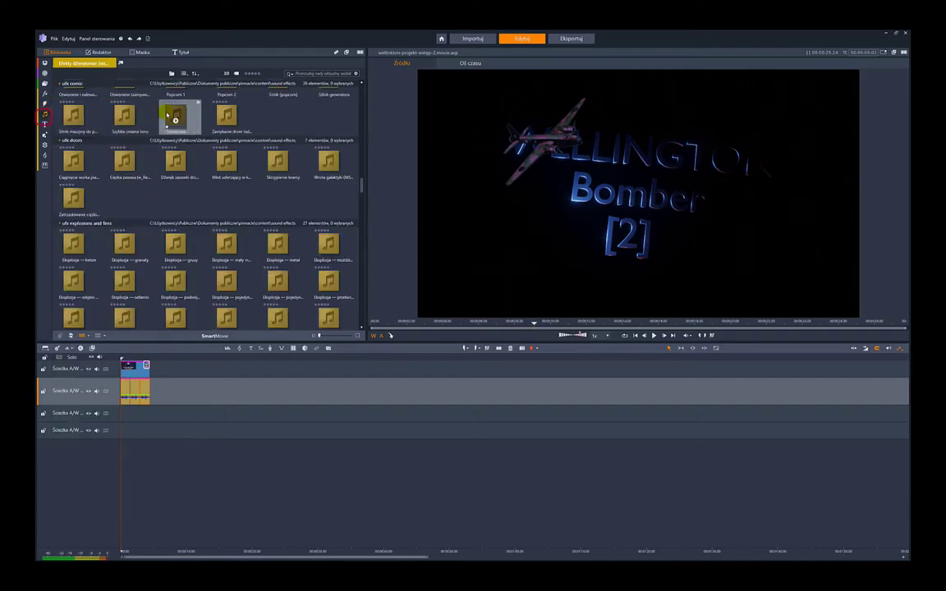
click(175, 117)
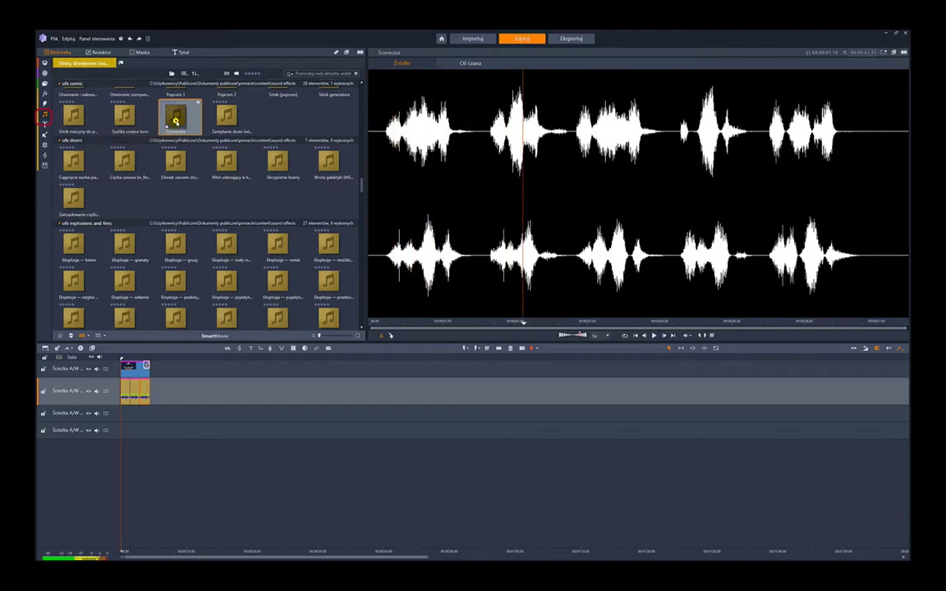
Show all titles in the library and browse the Premium Pack 1, Standard and Creative Pack V1 groups.
mouse_move(50, 122)
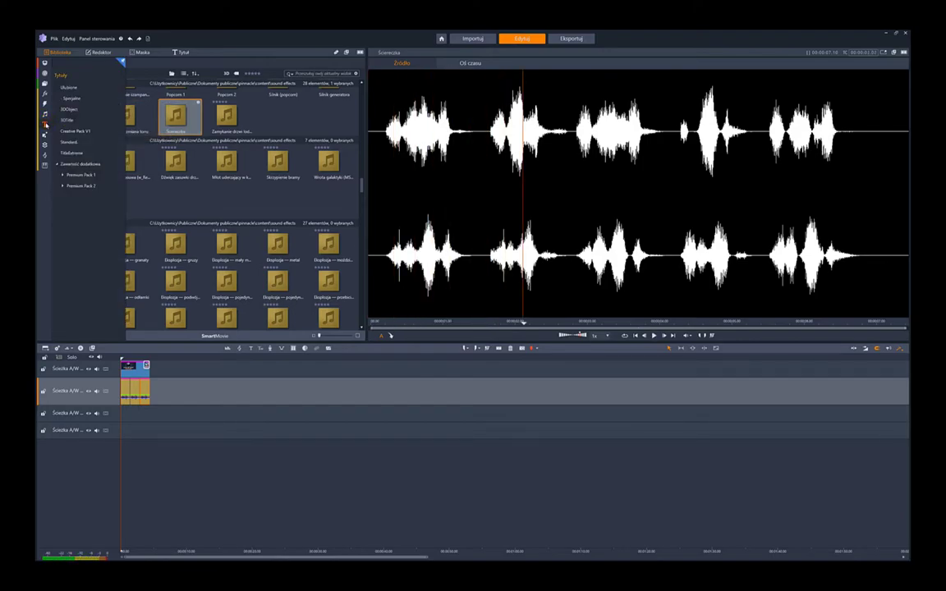
click(60, 75)
scroll(164, 183, down, 5)
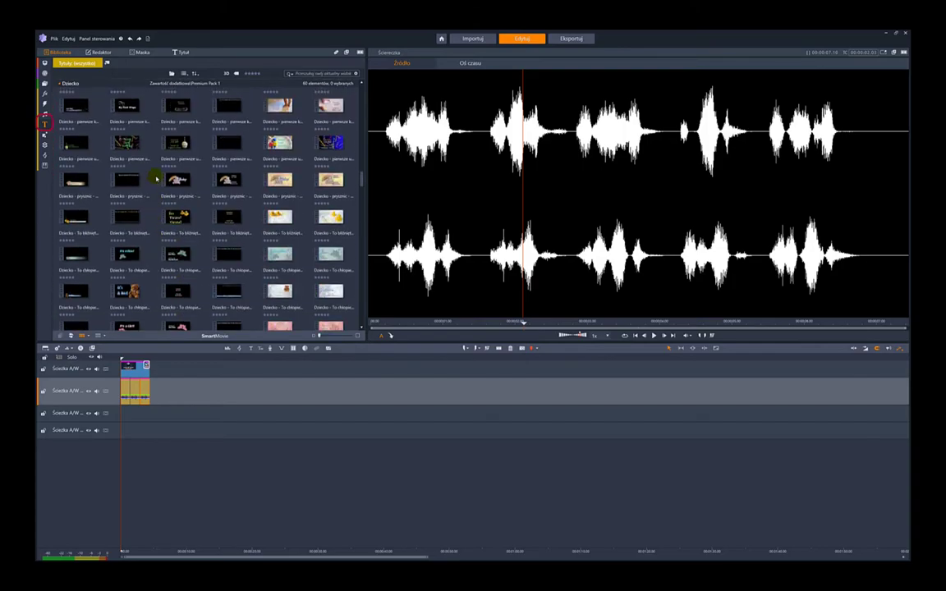
scroll(157, 178, up, 8)
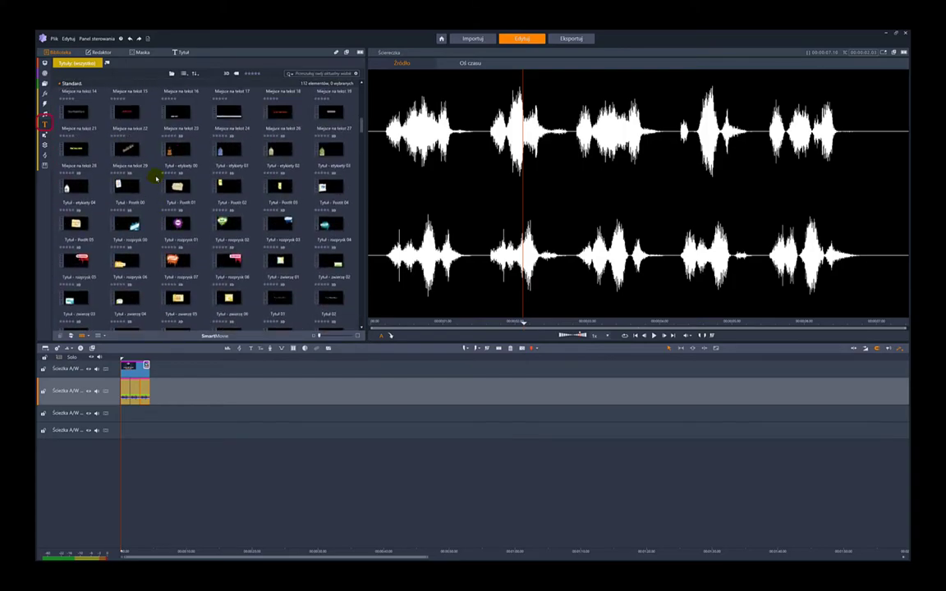
scroll(156, 178, up, 5)
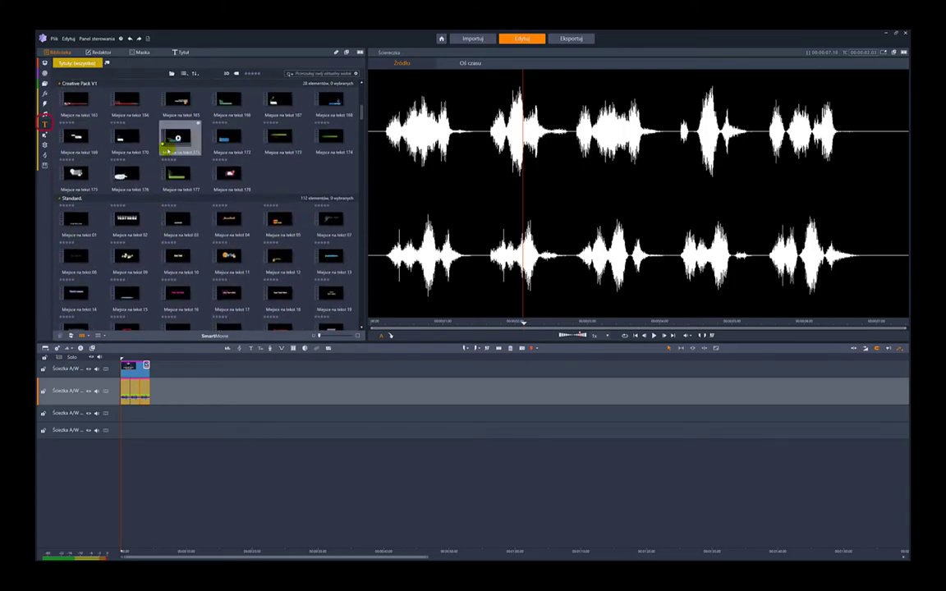
Preview the title templates Miejsce na tekst 171, 164, 03 and 11, then look through more of the Standard group.
click(173, 139)
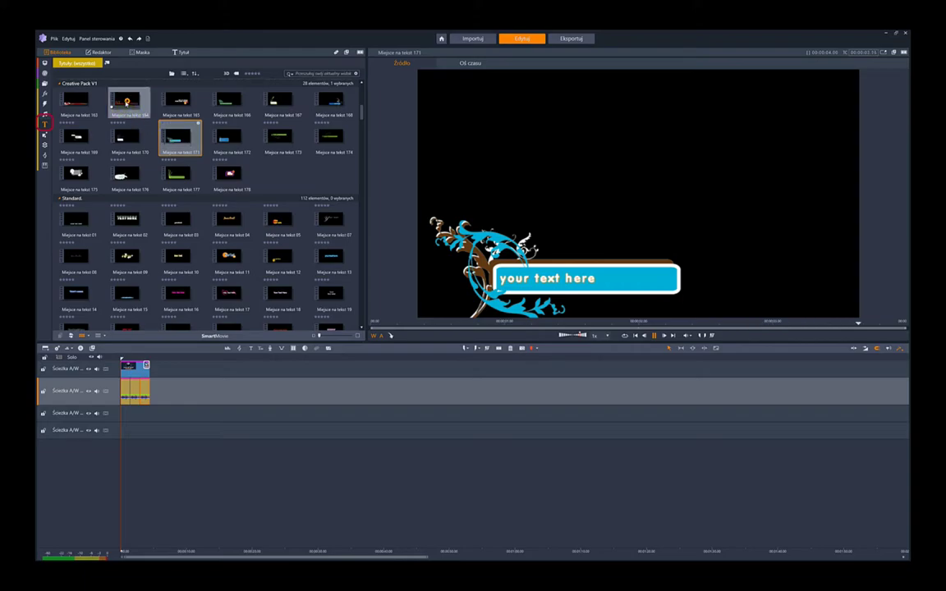
click(127, 104)
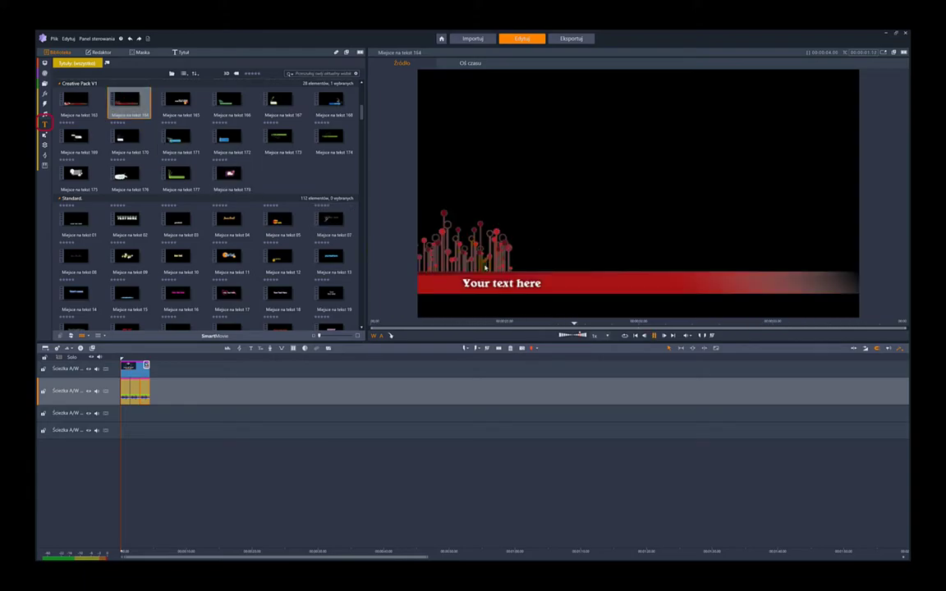
click(180, 219)
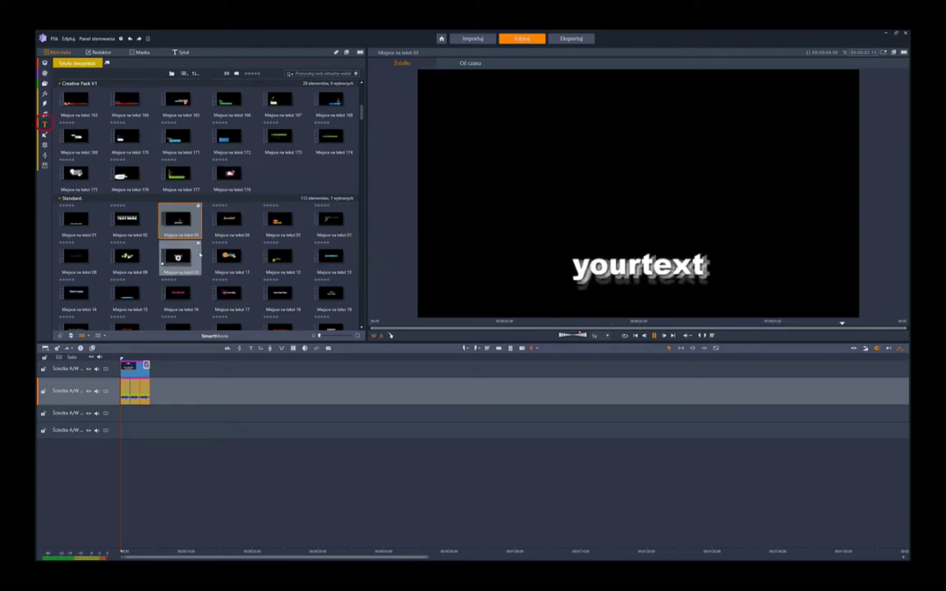
click(228, 259)
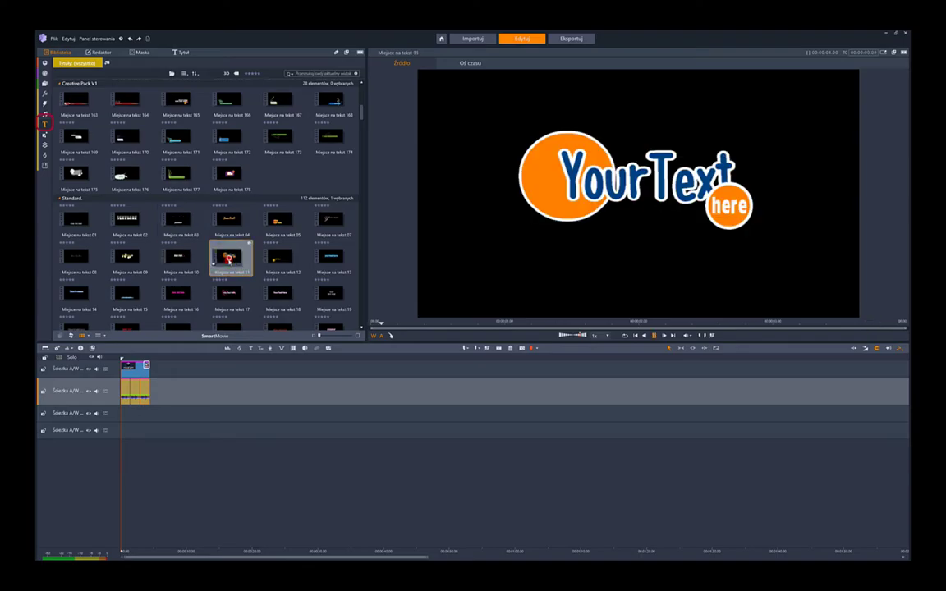
scroll(211, 250, down, 3)
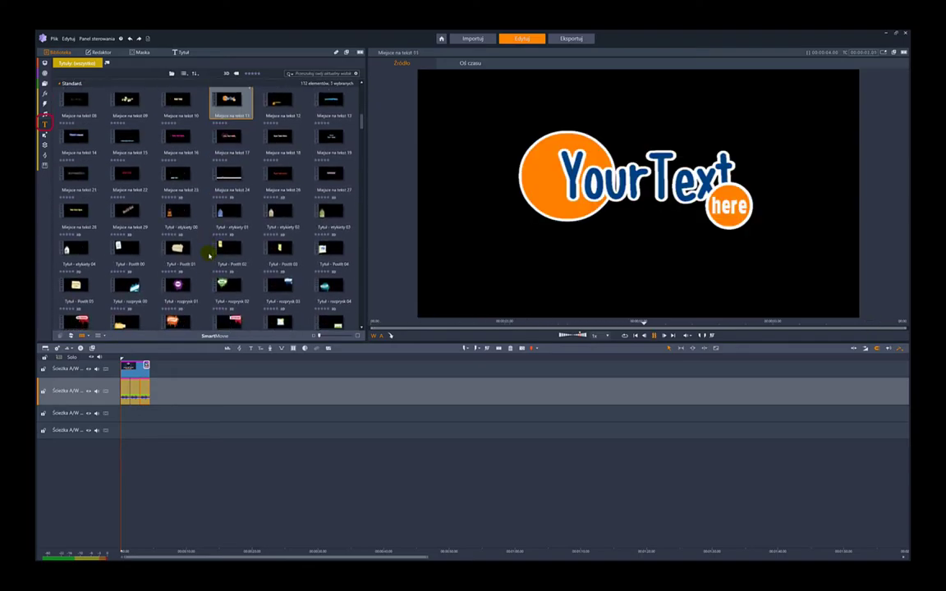
Check the montages and templates, return to the Premium Pack 1 titles and preview the teddy bear name overlay in the Dziecko group.
click(45, 135)
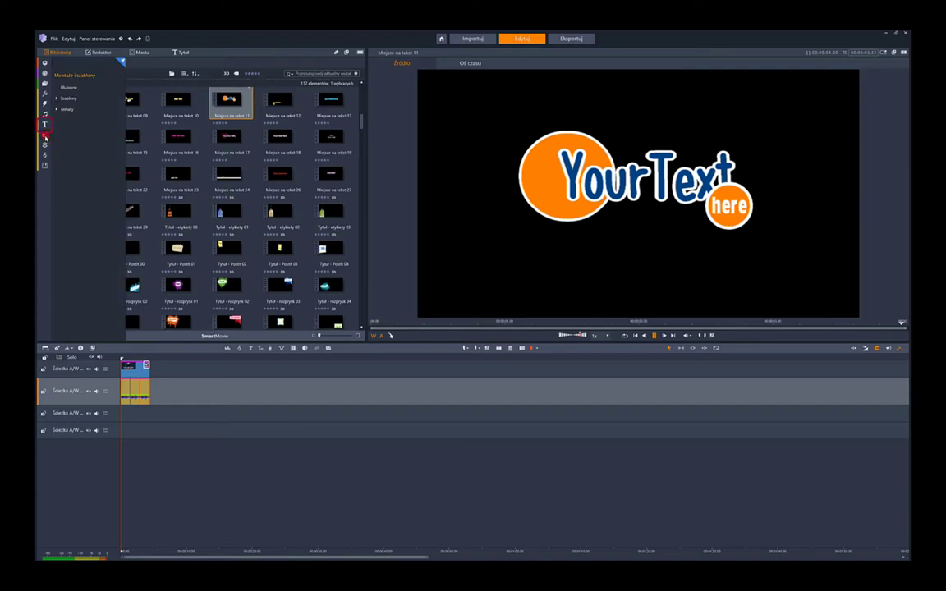
click(45, 124)
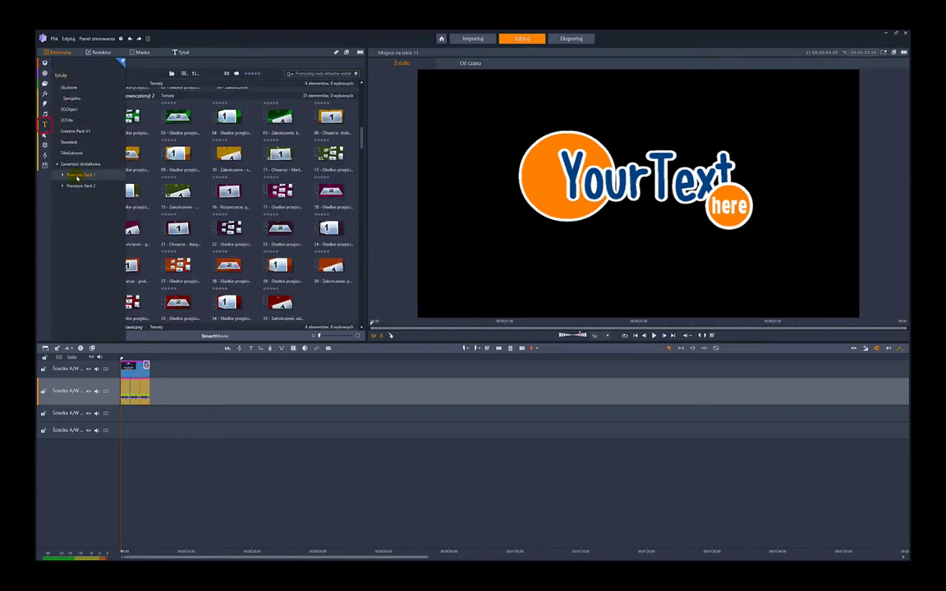
click(78, 177)
scroll(212, 246, down, 10)
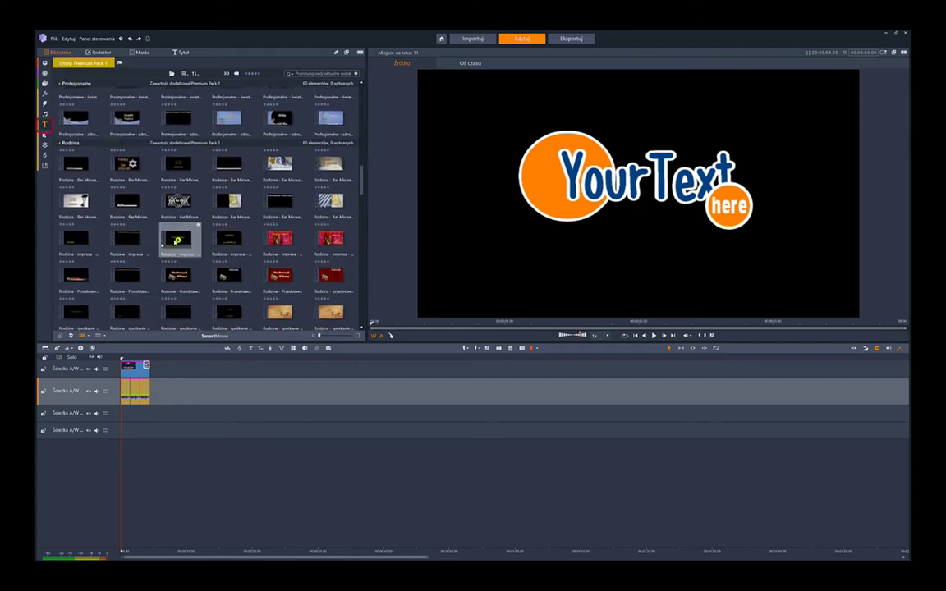
scroll(175, 236, up, 10)
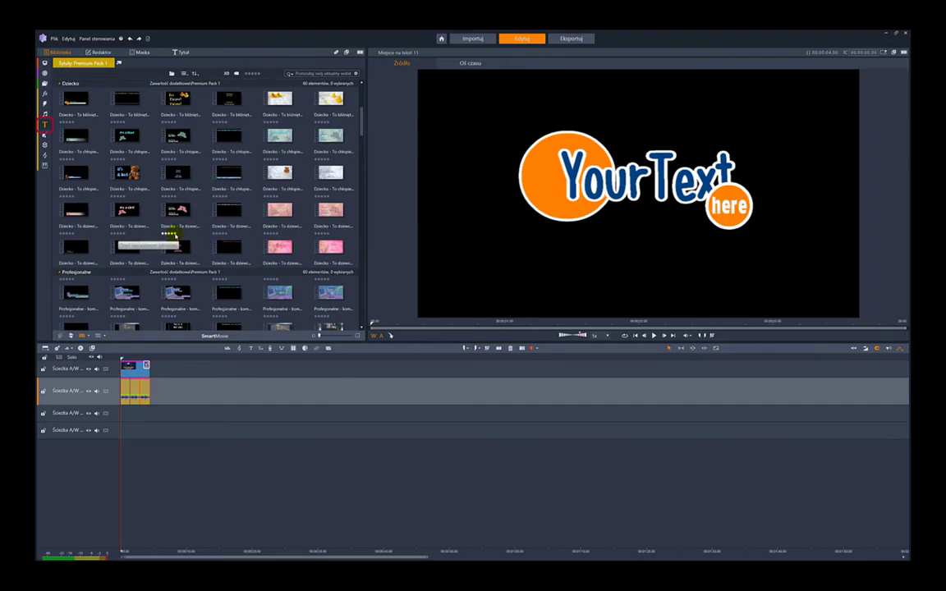
click(75, 174)
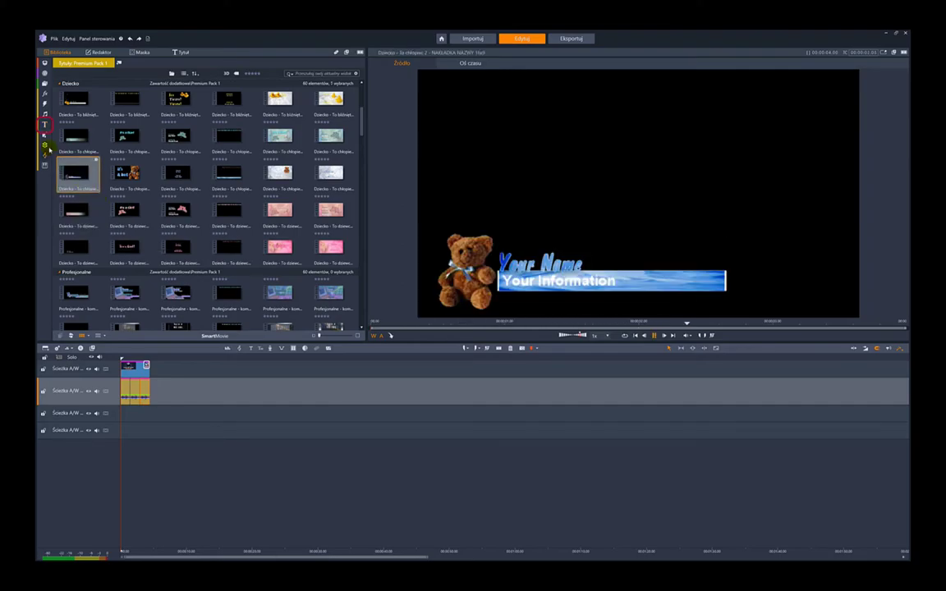
Show the montages and templates, including the Album themes, and preview the OB-20 graphic from the overlays.
mouse_move(45, 136)
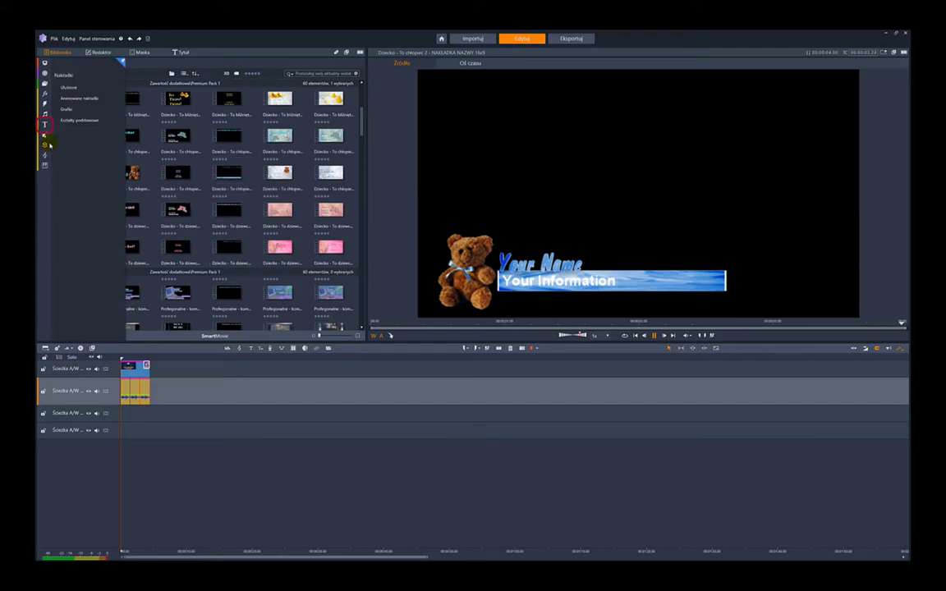
click(45, 135)
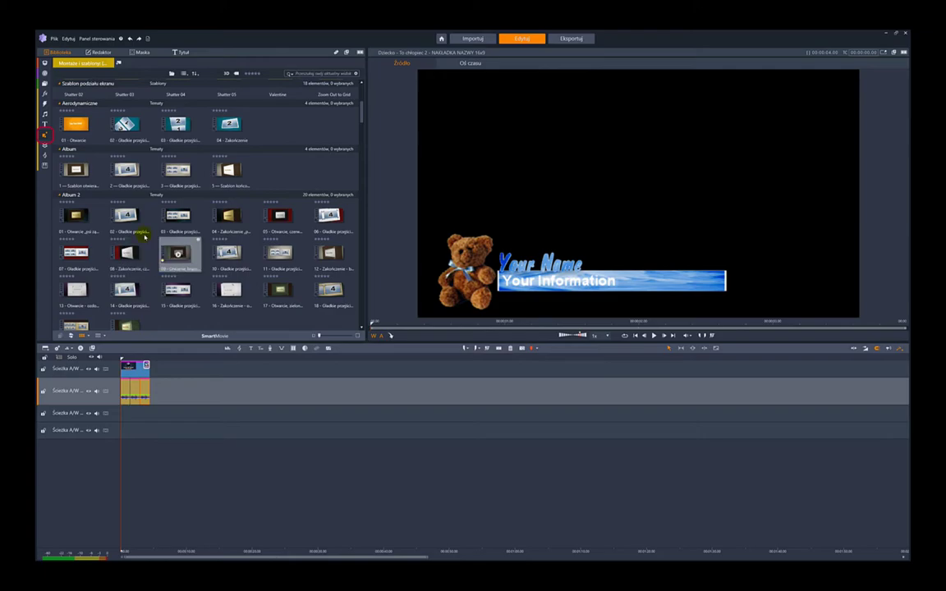
click(45, 146)
click(66, 108)
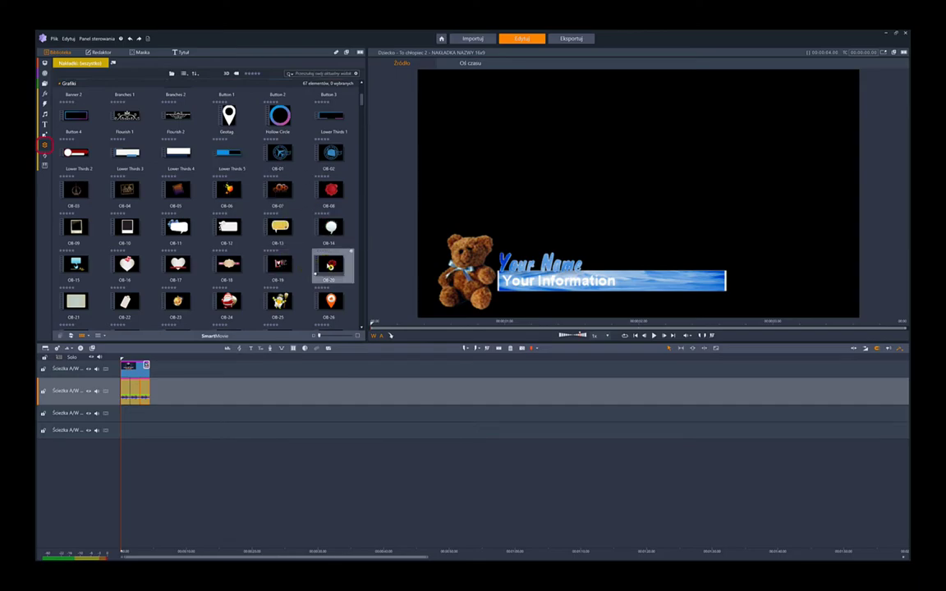
click(332, 266)
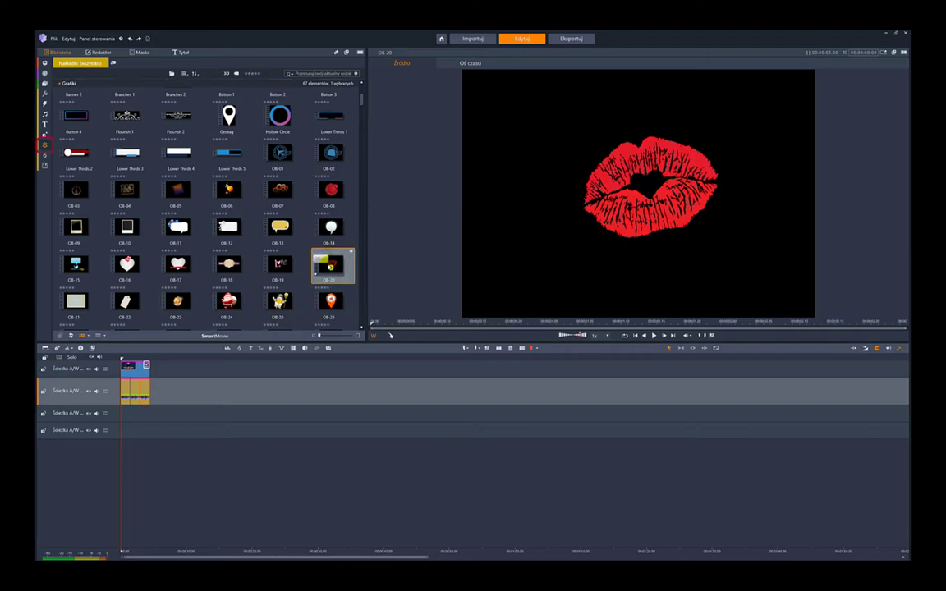
Show the ScoreFitter music in the library and play part of the Ambient - Tall Shadows track.
mouse_move(47, 155)
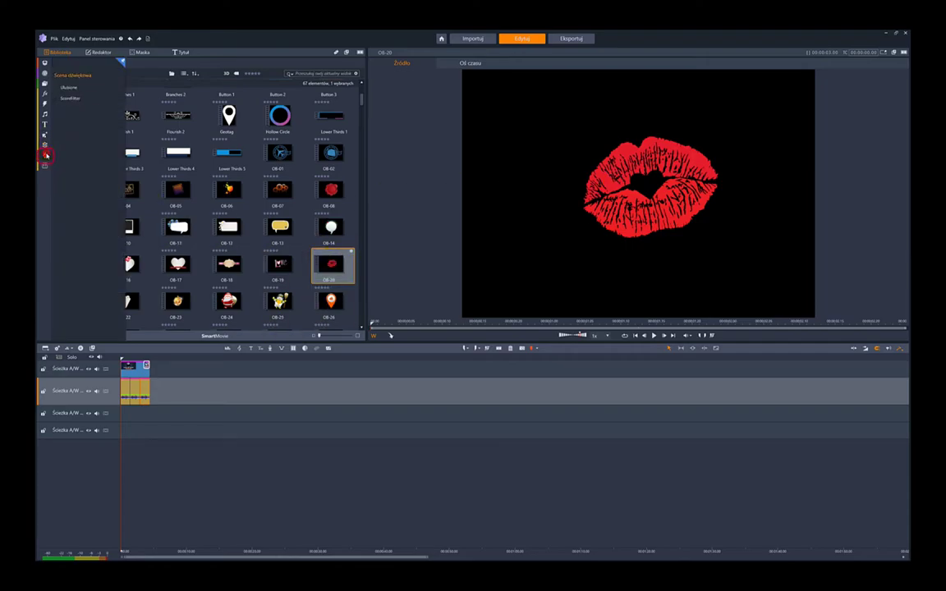
click(70, 98)
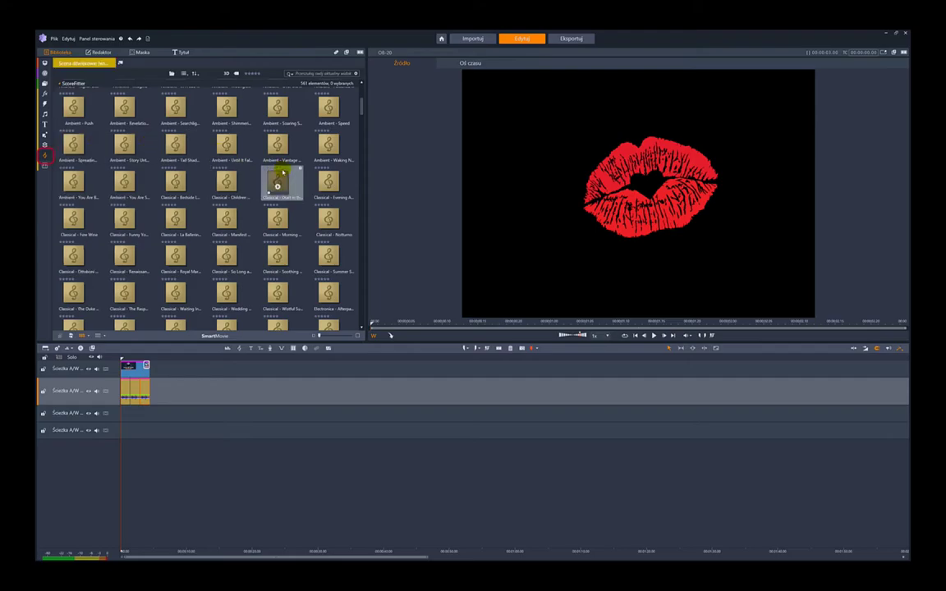
click(177, 147)
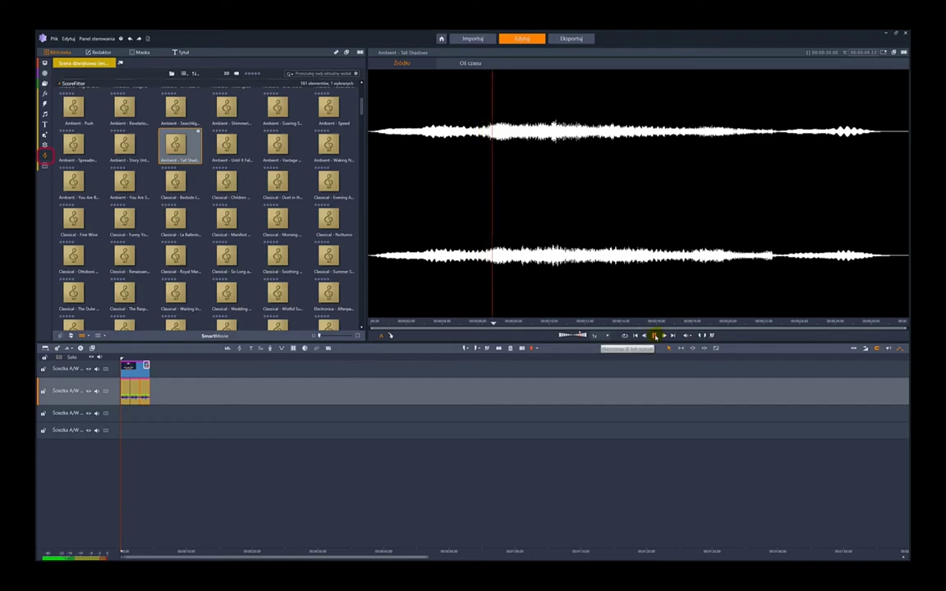
click(655, 336)
Show the Natura, krajobrazy i podróże category of Triple Scoop Music and play a bit of Dixie-Gypsy (Instrumental).
mouse_move(43, 168)
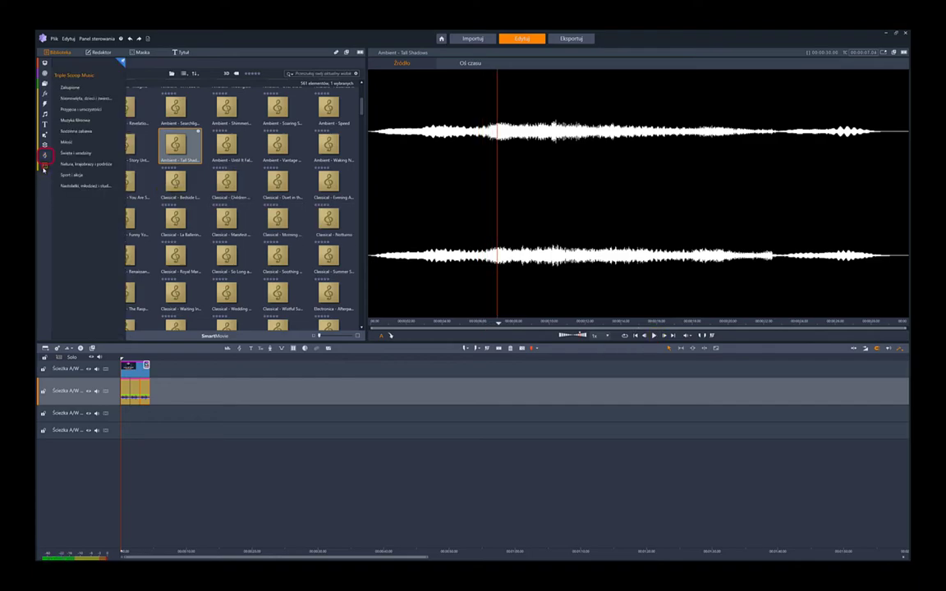
click(44, 167)
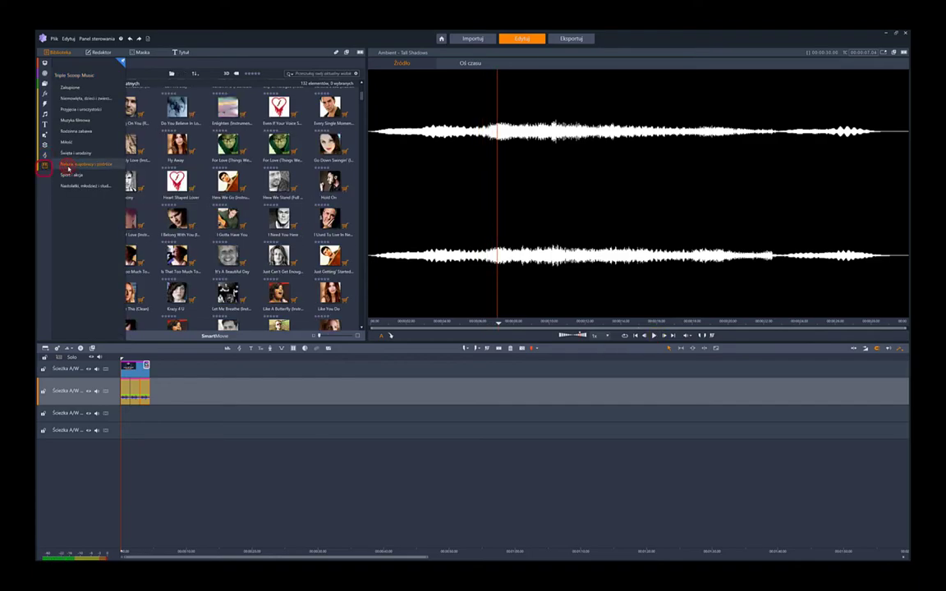
click(68, 166)
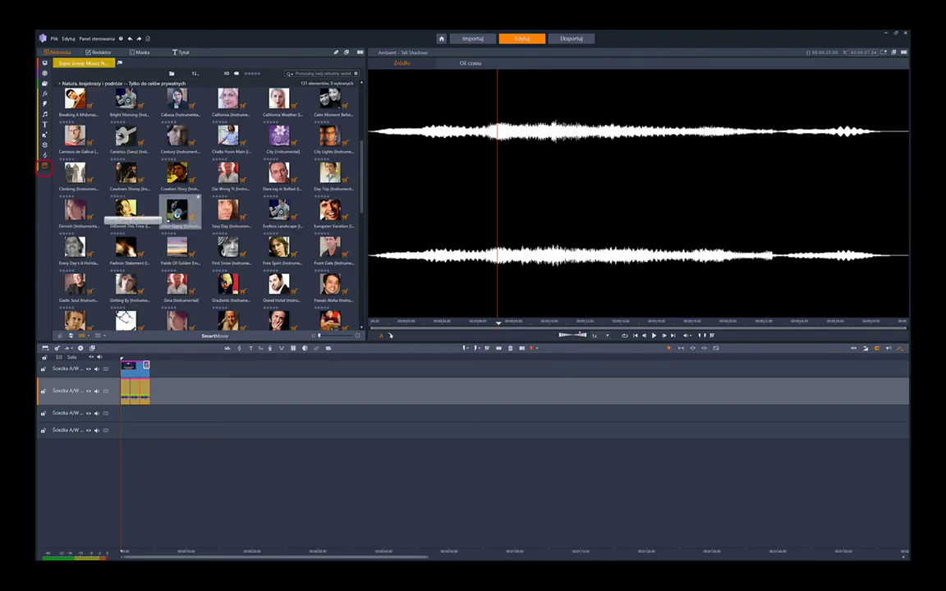
click(177, 212)
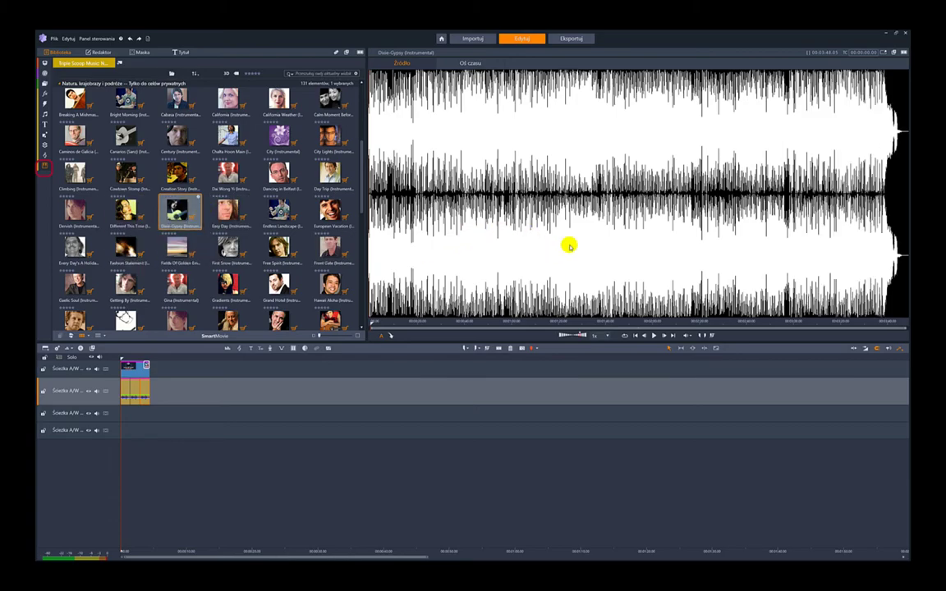
click(654, 336)
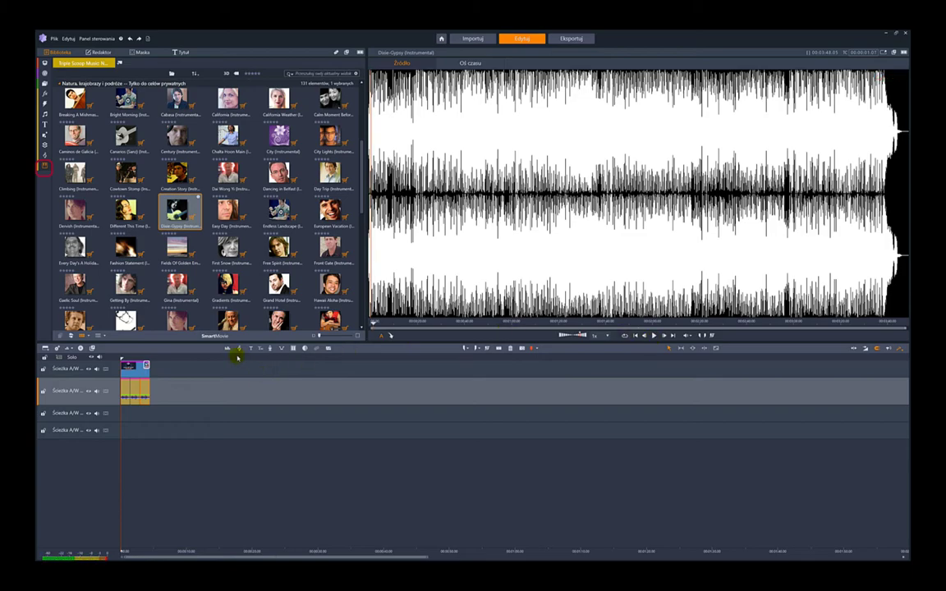
Show the media in The Sky is the Limit project bin and switch the player to the timeline preview.
click(45, 63)
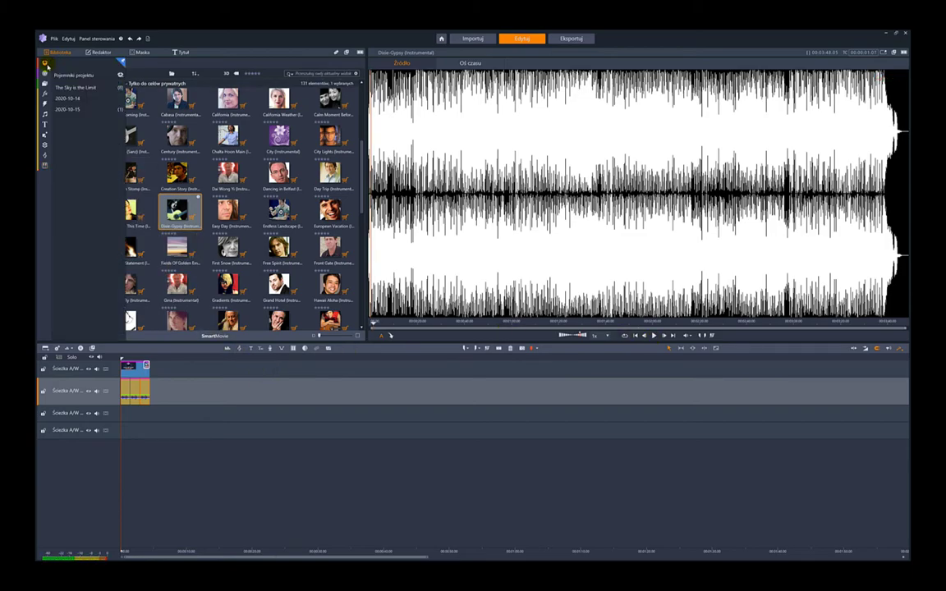
click(75, 87)
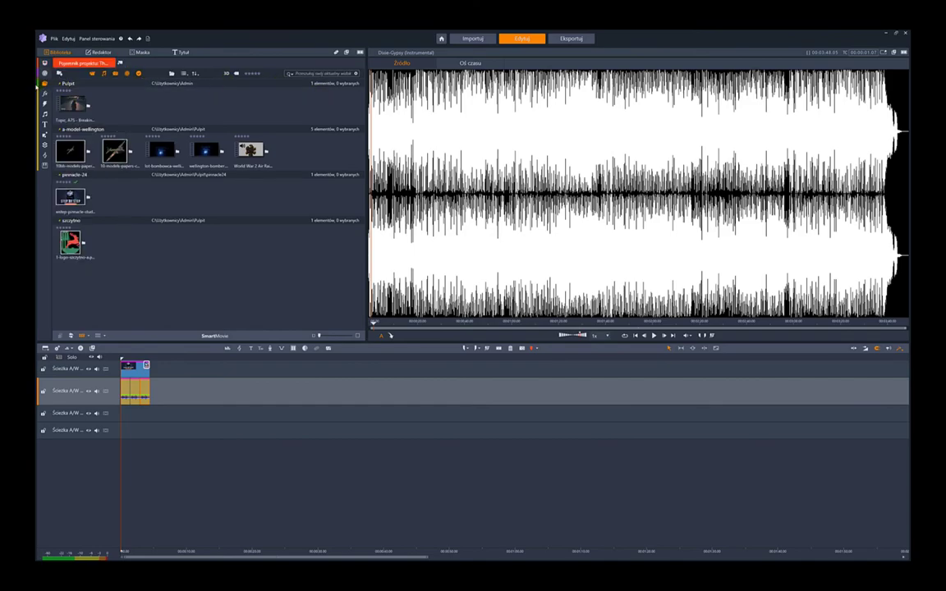
click(470, 64)
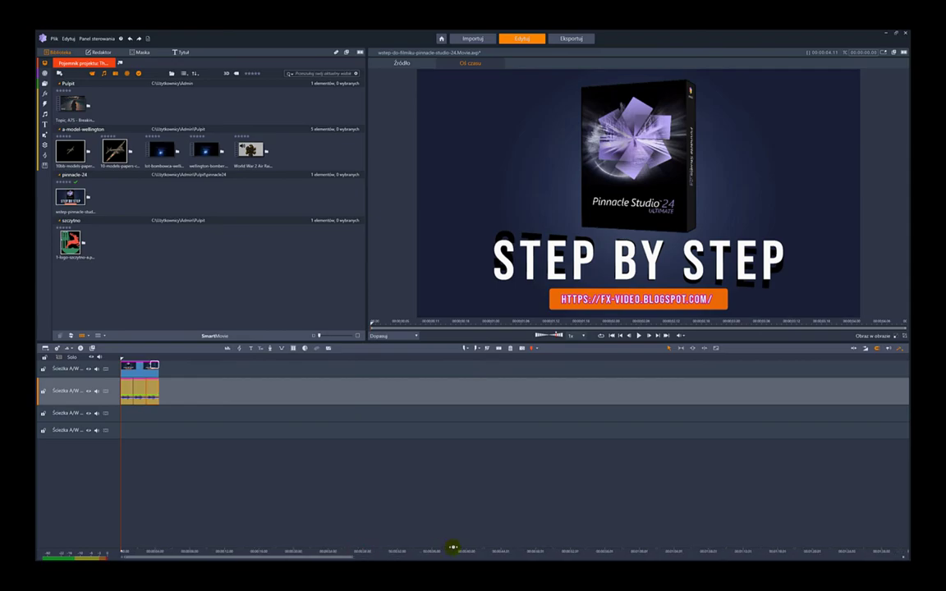
Zoom in on the timeline until the clips nearly fill its width, and display the audio mixer controls beside the tracks.
drag(347, 552, 181, 558)
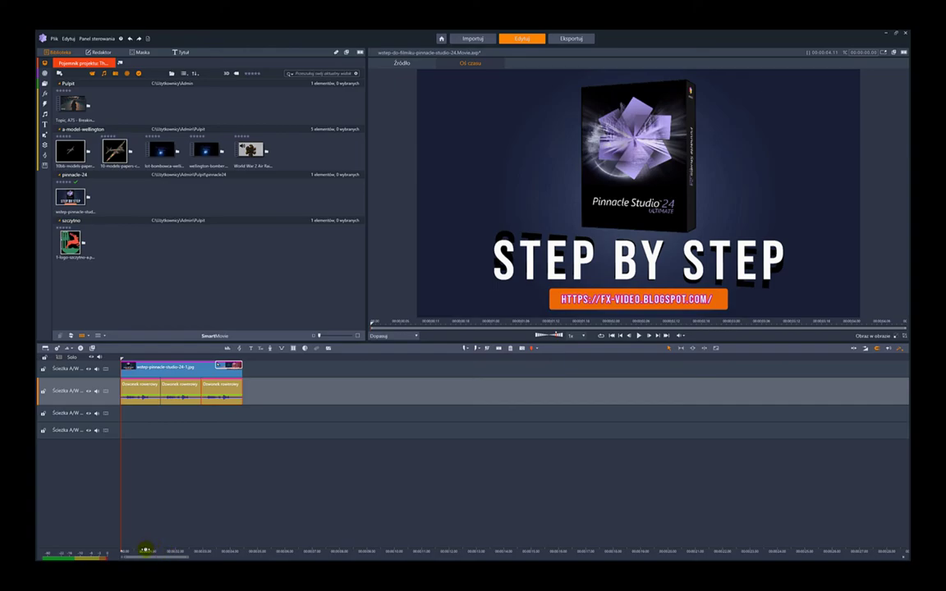
drag(146, 548, 470, 535)
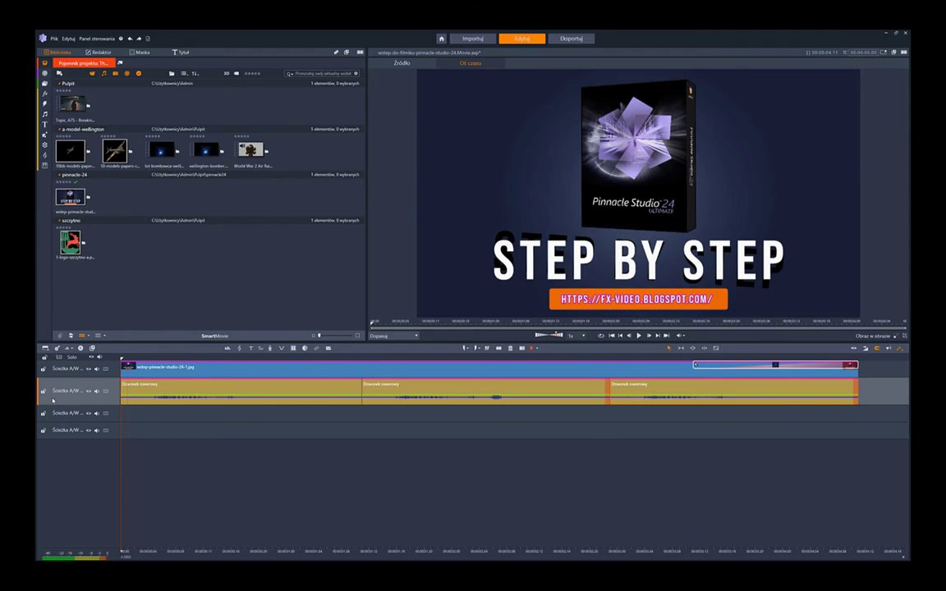
click(220, 349)
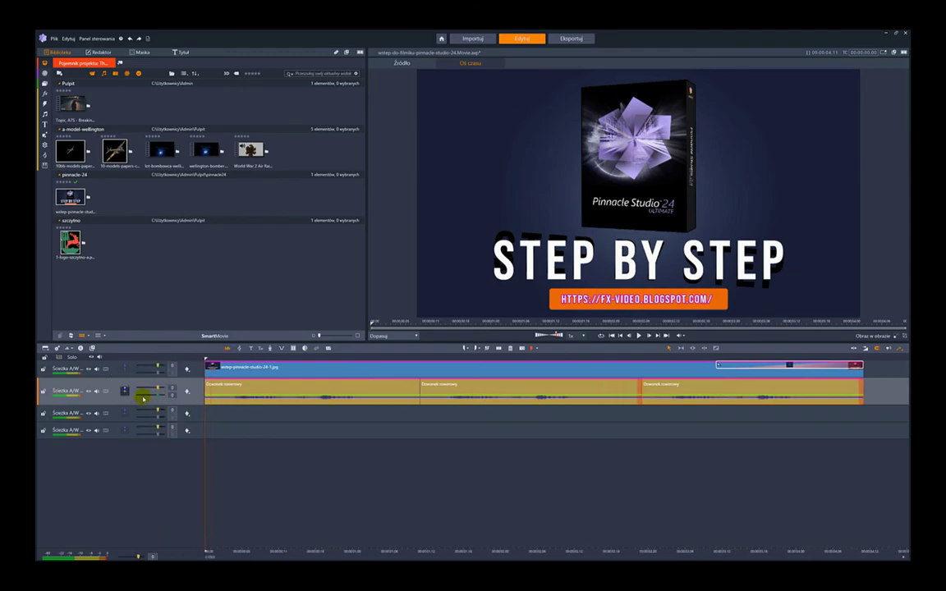